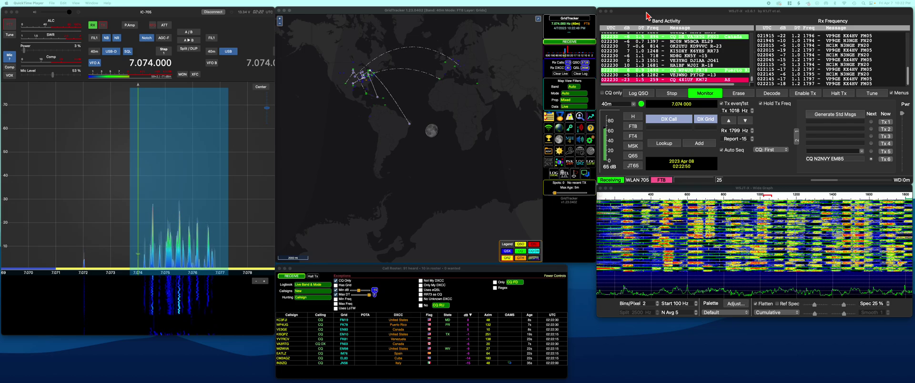
Step: Close GridTracker and WSJT-X, and bring the IC-705 window of SDR-Control to the front
click(279, 11)
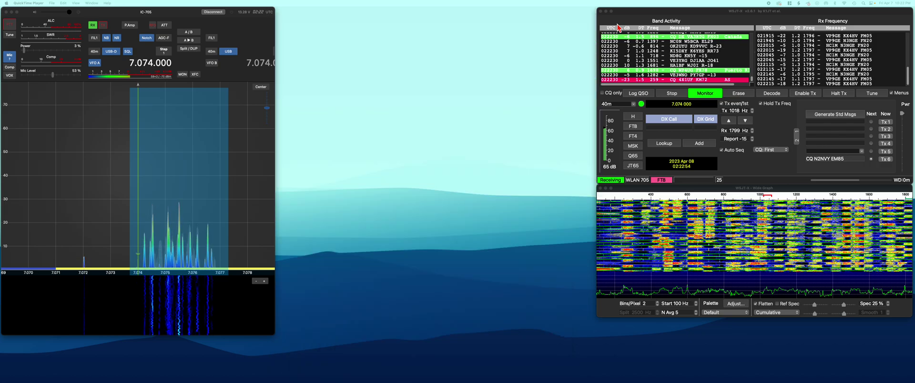
click(601, 12)
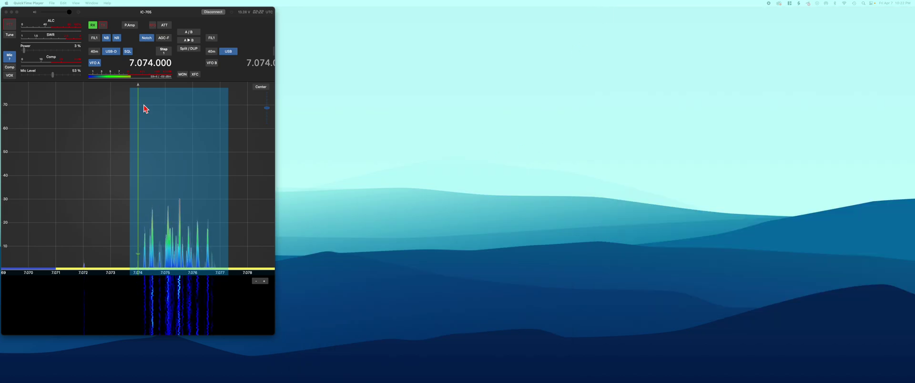
click(117, 15)
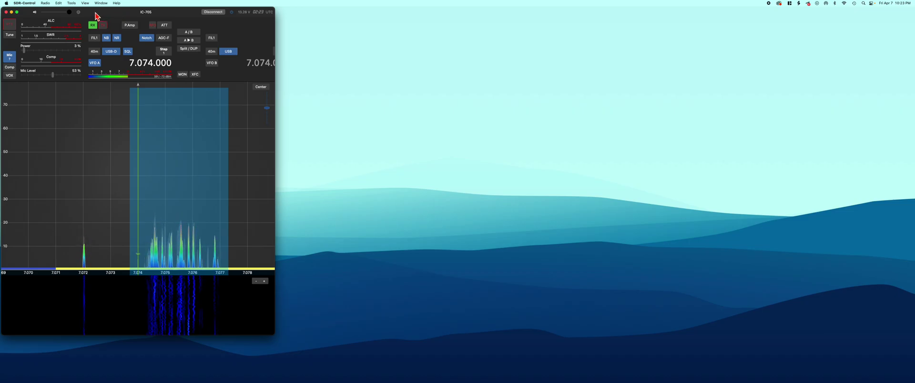
Step: Review the radio's CAT Server settings, including the type options for CAT Server 2, and close them
click(45, 3)
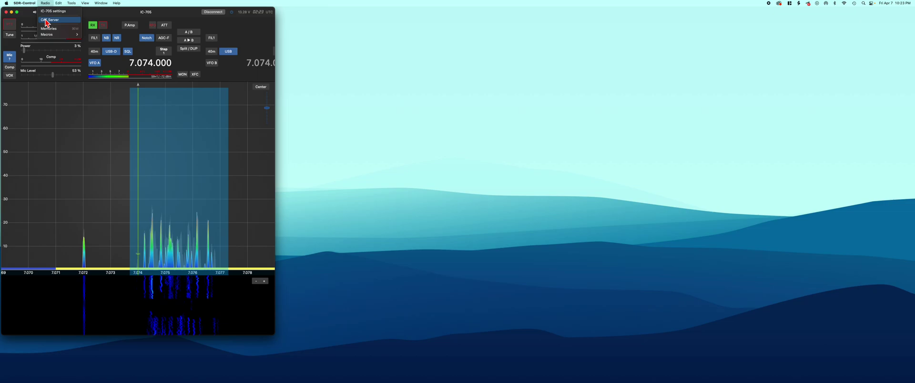
click(46, 20)
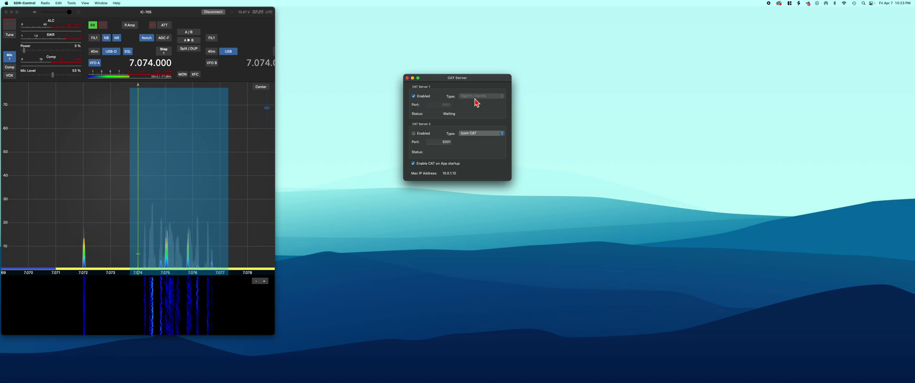
click(473, 135)
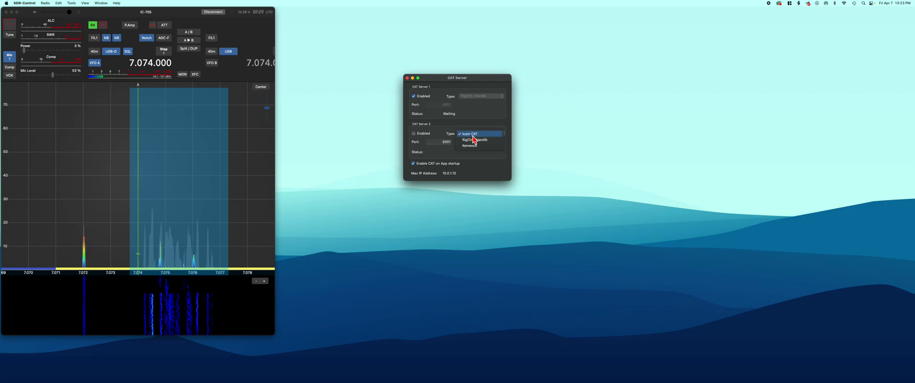
click(551, 139)
click(516, 123)
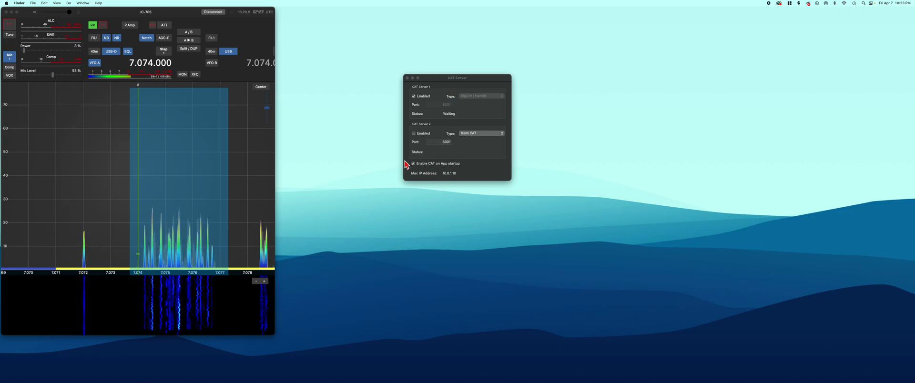
click(407, 78)
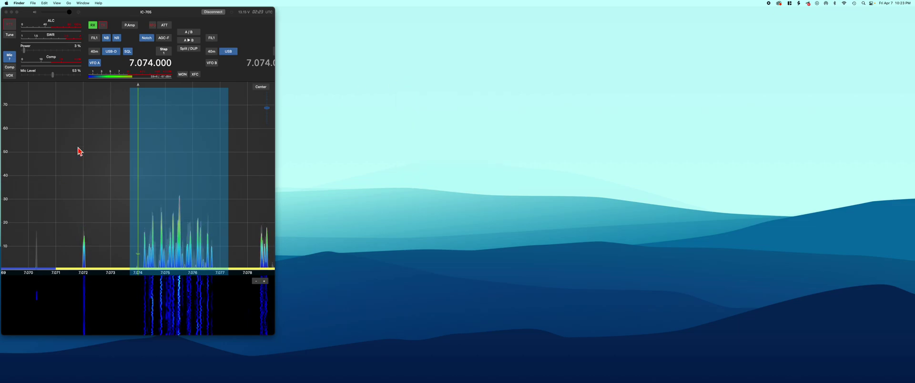
Step: Review the Mac audio output and input devices against the virtual devices in Loopback
click(79, 13)
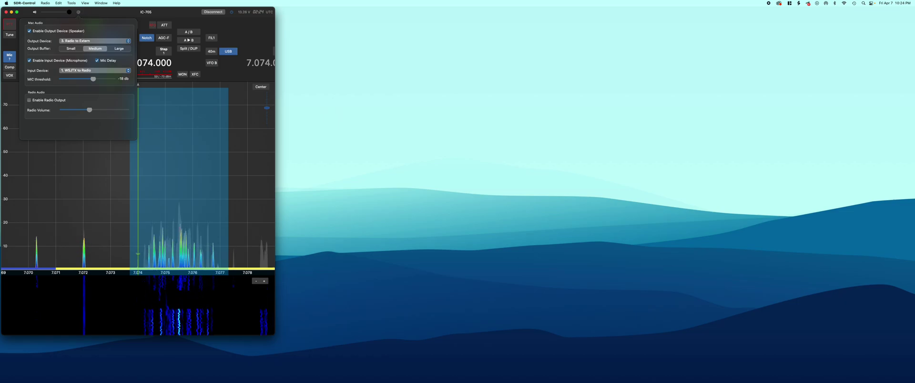
click(173, 377)
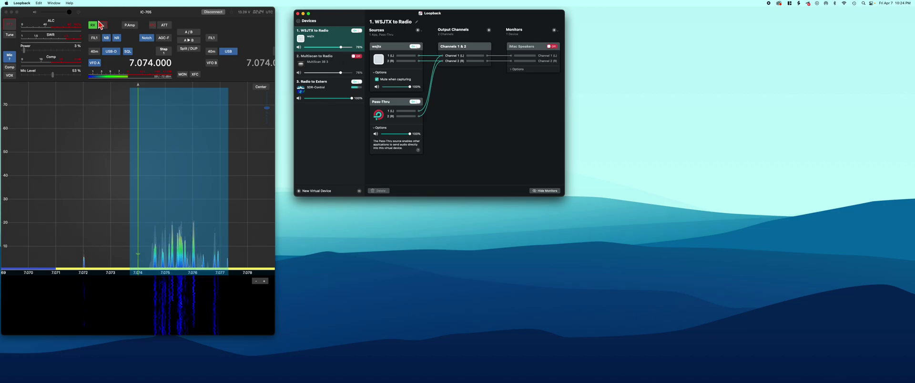
click(78, 13)
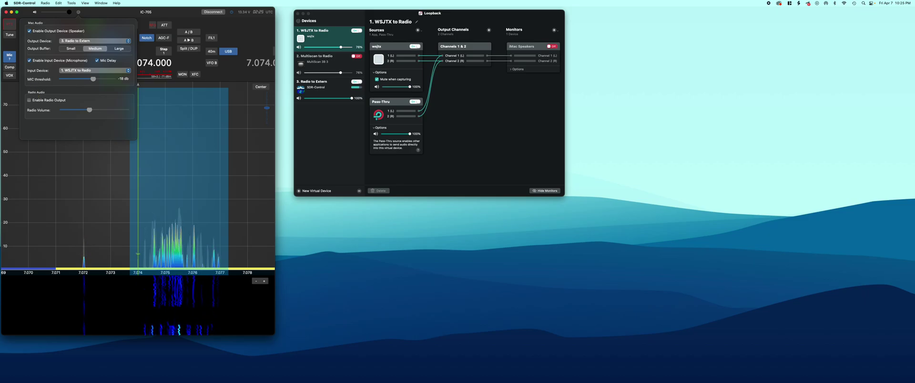
click(304, 14)
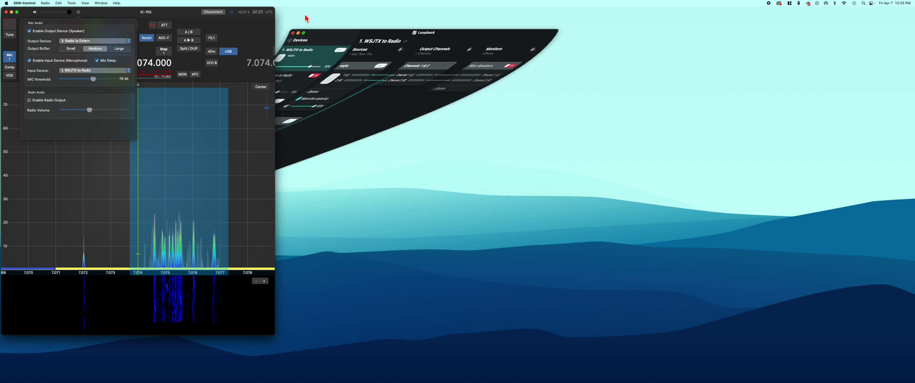
click(106, 17)
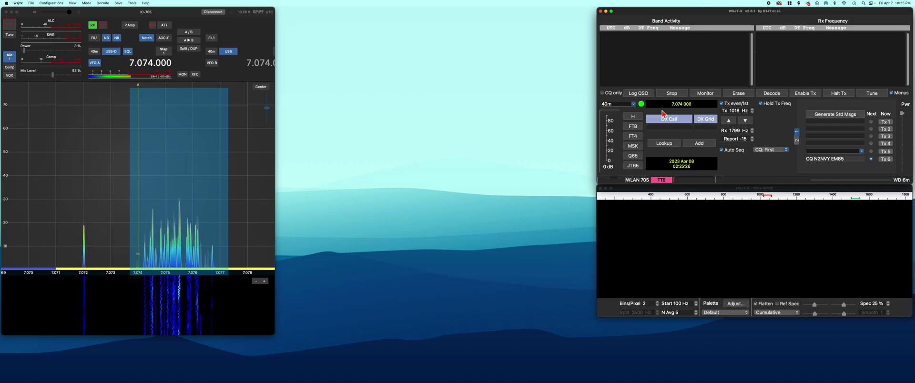
Step: Start monitoring in WSJT-X and test radio control by switching the band to 80m and back to 40m
click(702, 96)
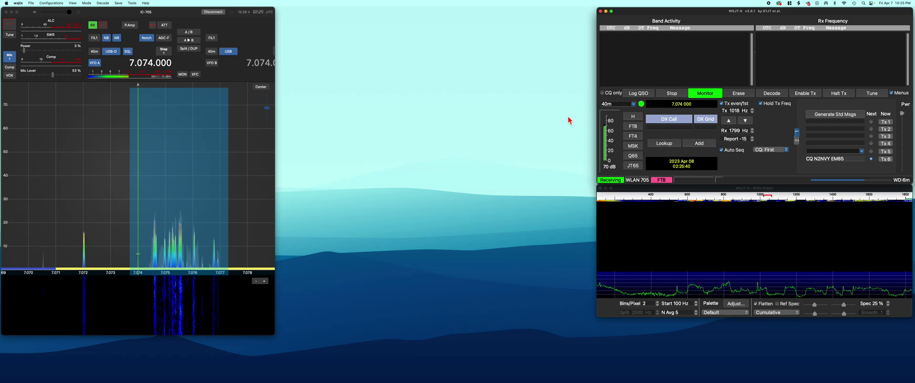
click(633, 104)
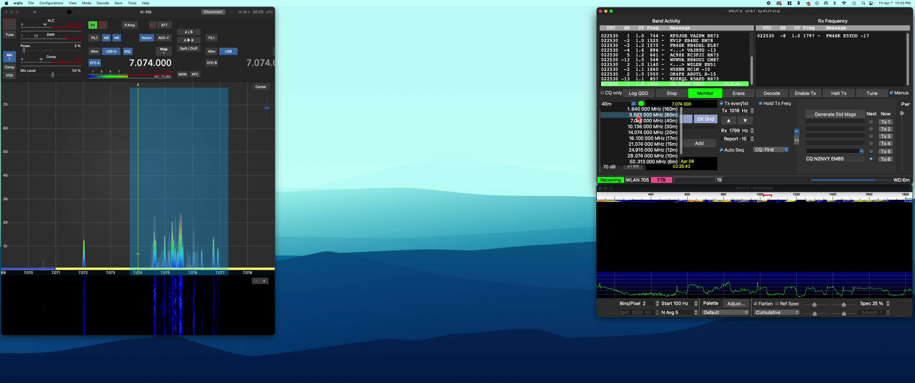
click(637, 115)
click(634, 105)
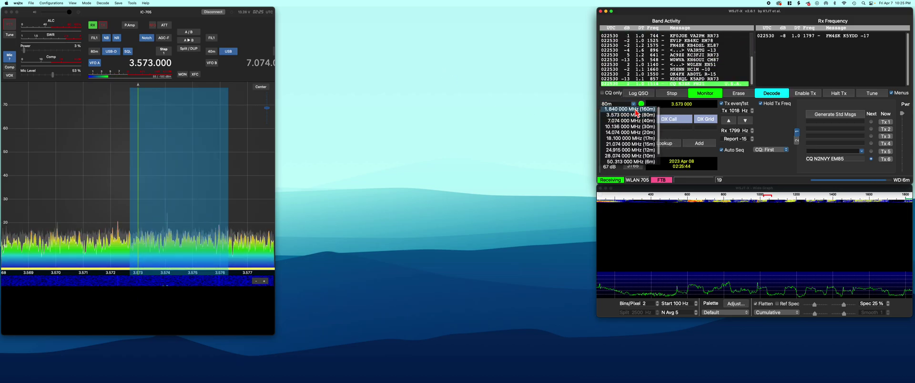
click(594, 112)
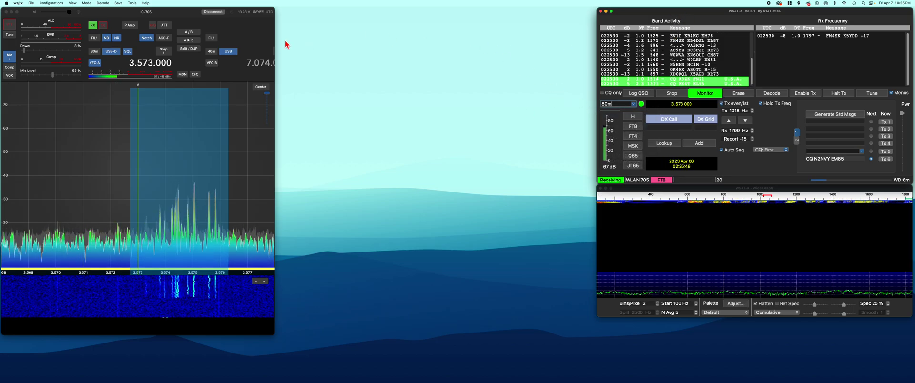
click(636, 105)
click(653, 124)
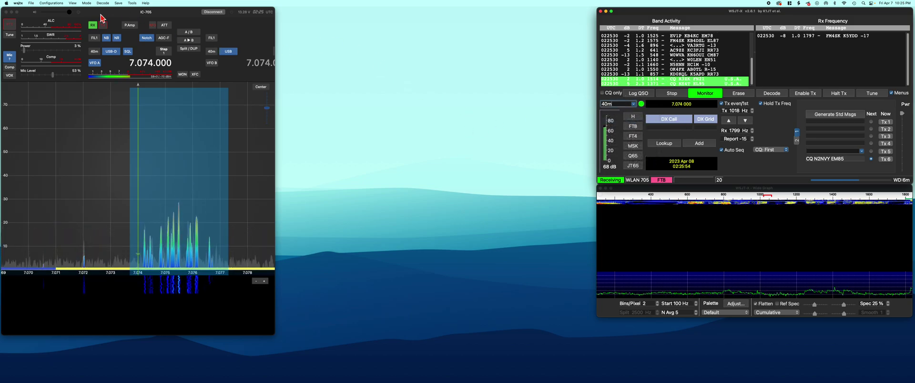
Step: Open the WSJT-X preferences, place them beside the radio window, and select Hamlib NET rigctl as the rig
click(18, 3)
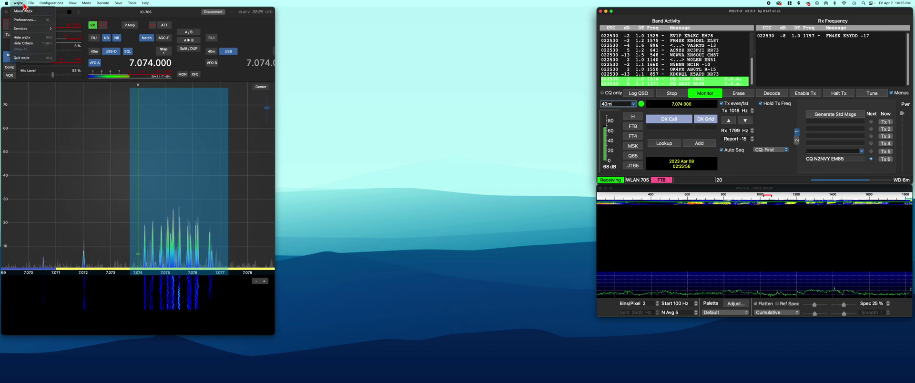
click(25, 20)
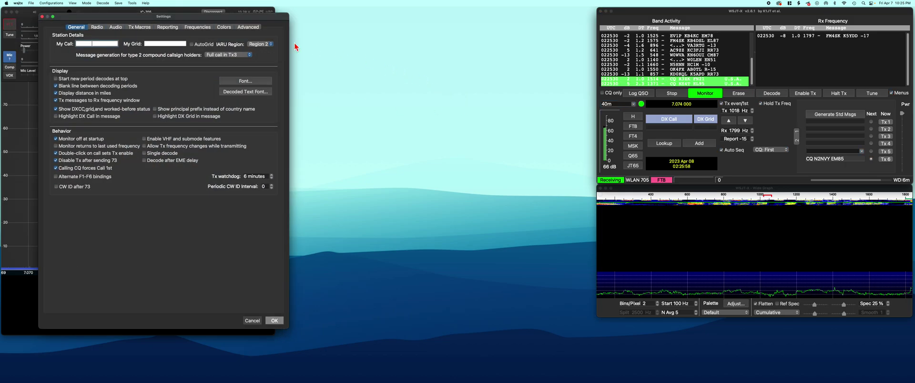
drag(165, 17, 415, 15)
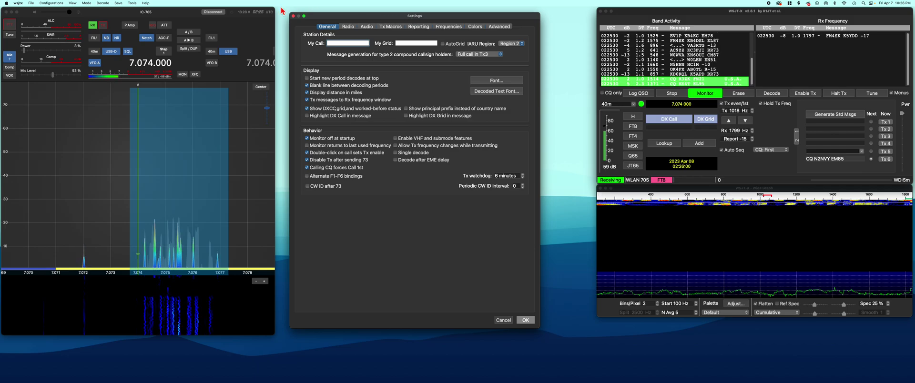
click(348, 27)
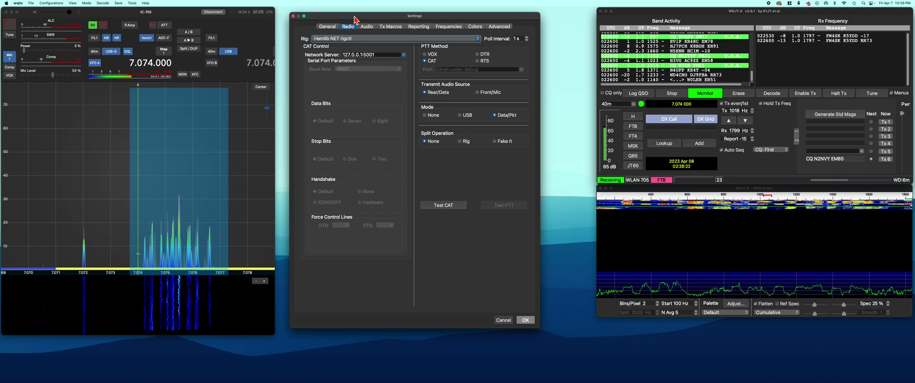
drag(354, 17, 352, 15)
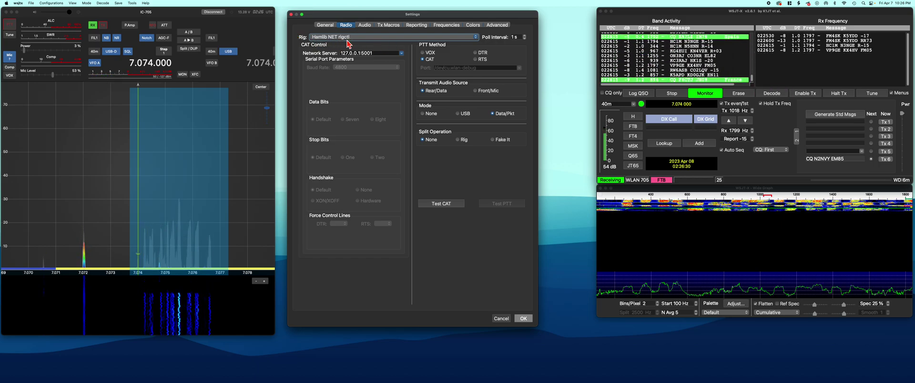
click(441, 38)
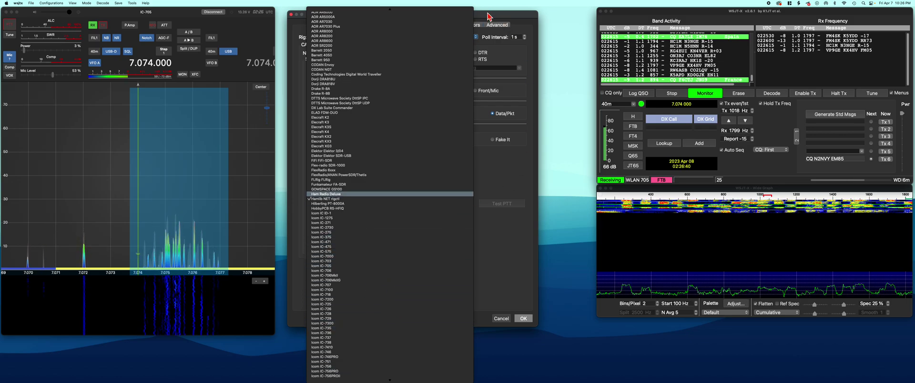
click(365, 199)
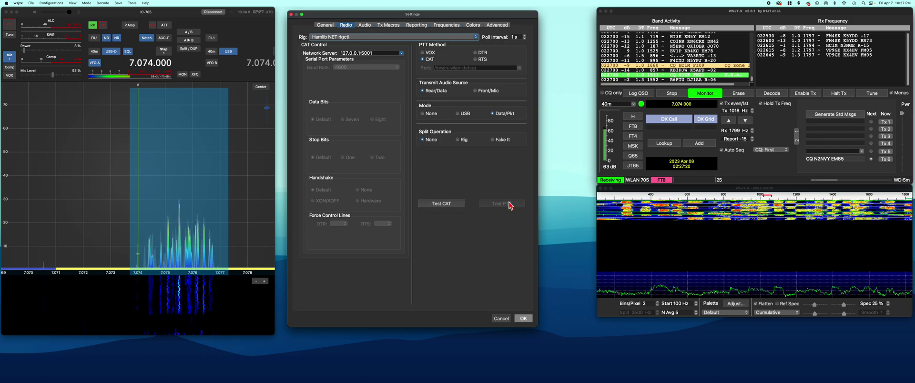
Step: Compare the soundcard input and output in the settings with the audio devices in SDR-Control
click(365, 24)
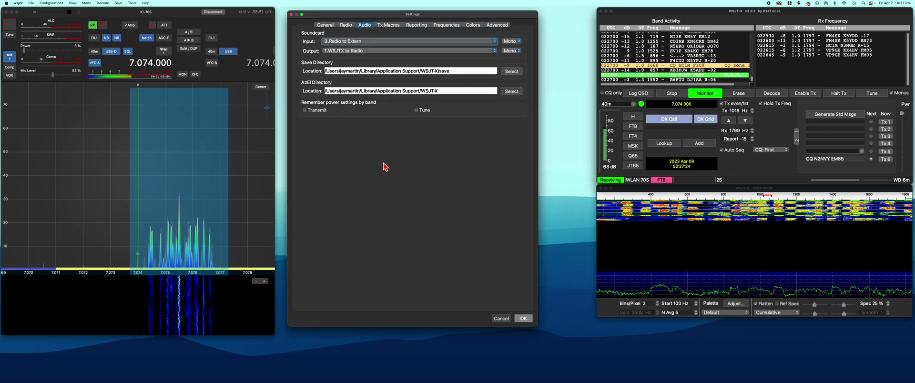
click(79, 12)
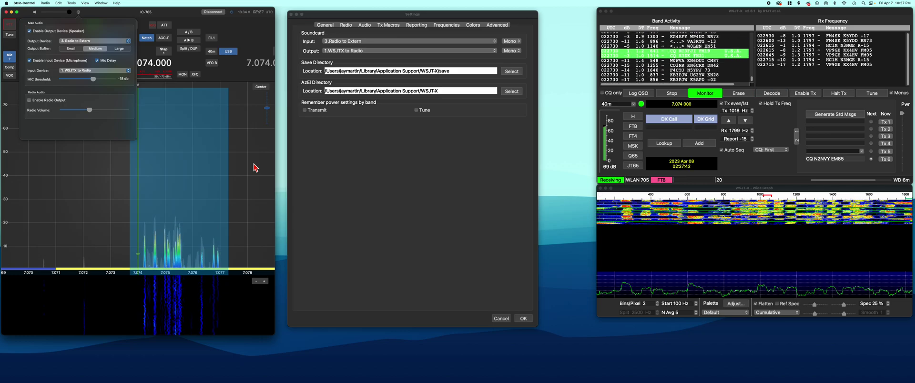
click(90, 14)
Step: Look through the Tx macros, reporting, frequencies, colors and advanced settings, and apply the configuration
click(389, 26)
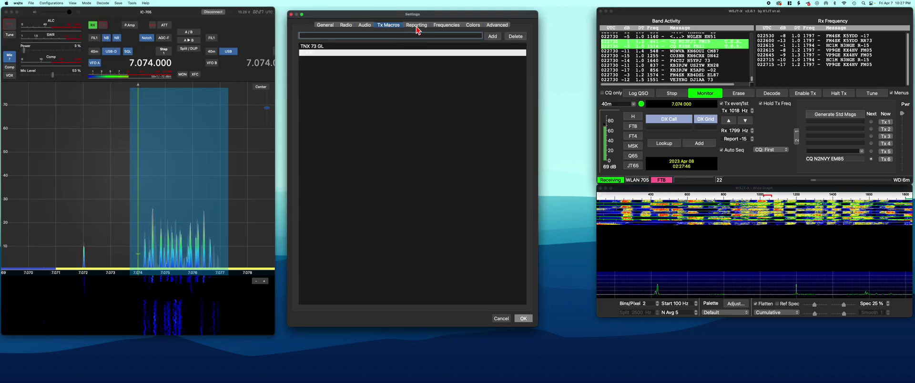
click(417, 27)
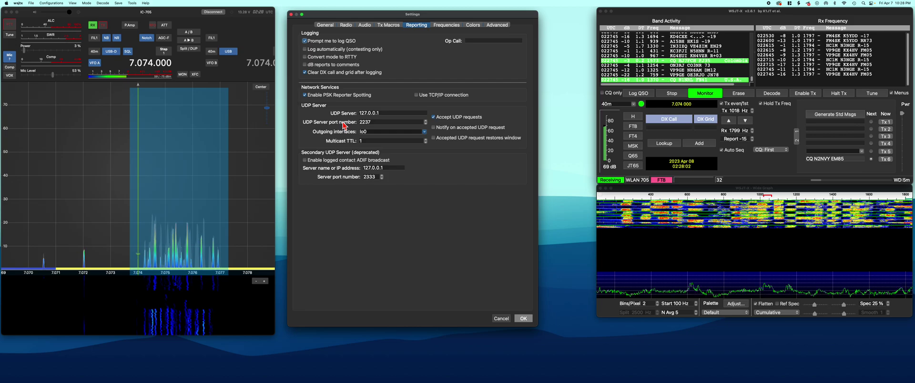
click(446, 26)
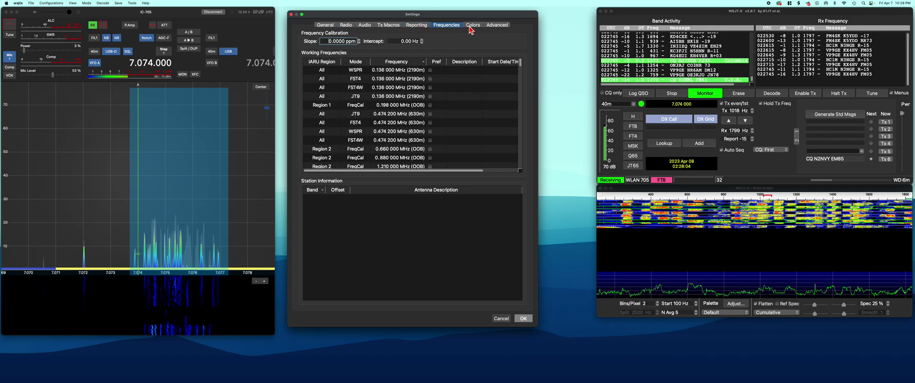
click(471, 26)
click(497, 26)
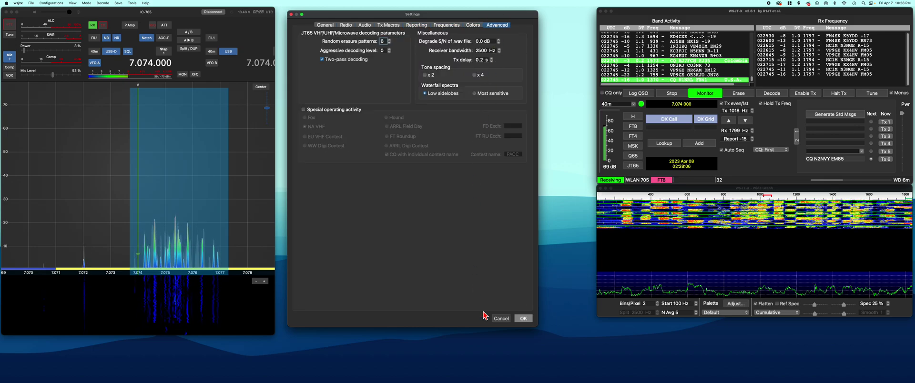
click(528, 322)
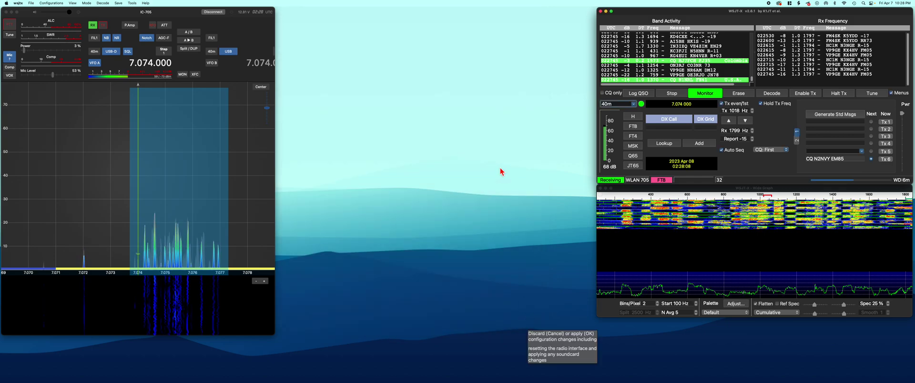
Step: Launch GridTracker and bring its map window to the front
key(super+space)
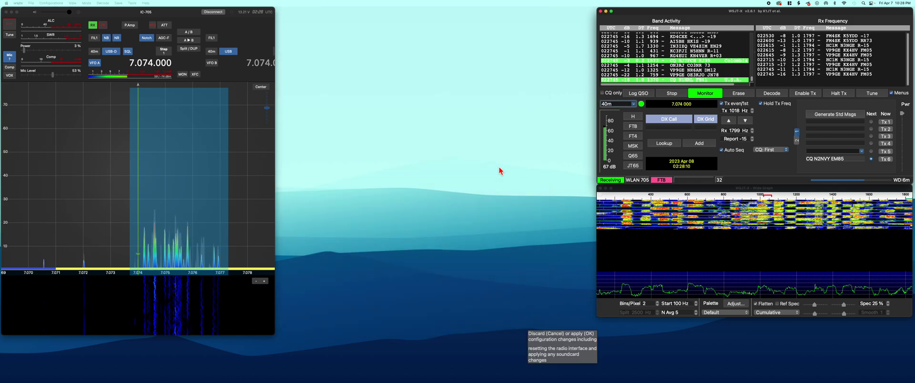
text(grid)
key(Return)
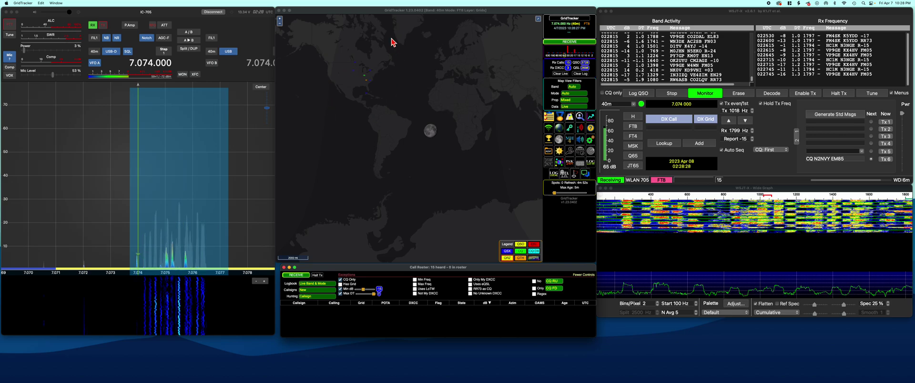
click(340, 10)
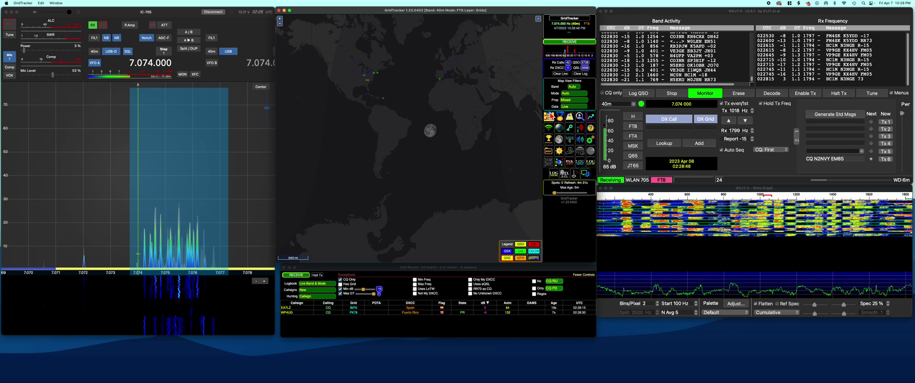
Step: Open the GridTracker settings and examine the ports for receiving and forwarding UDP messages
click(591, 141)
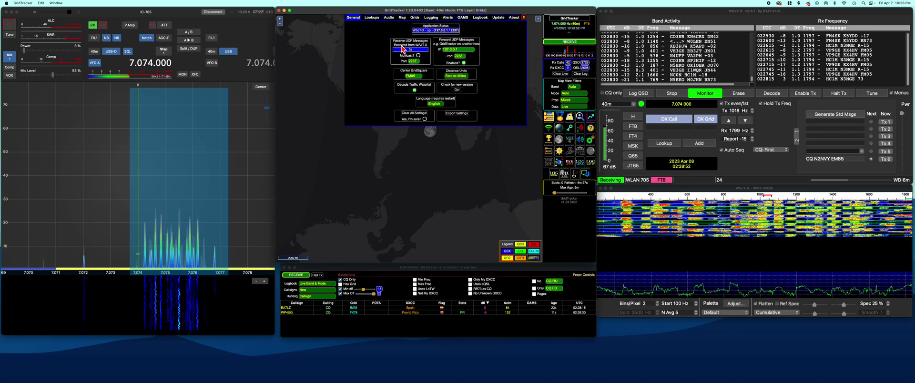
click(462, 55)
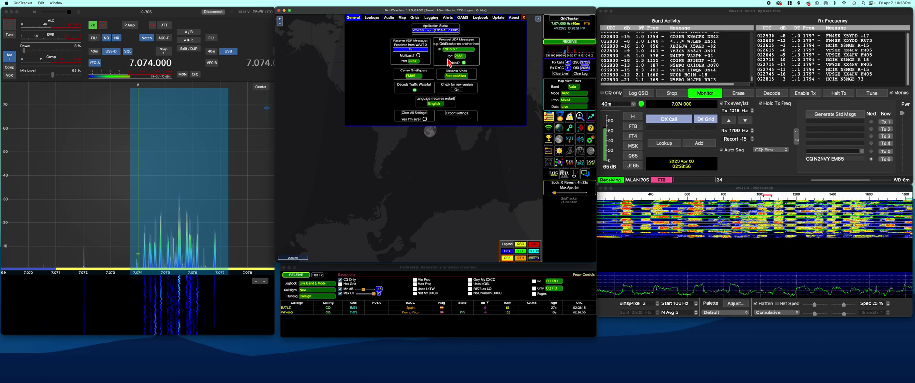
Step: Compare the UDP server settings in the WSJT-X reporting preferences with GridTracker's general settings, and close both settings windows
click(661, 17)
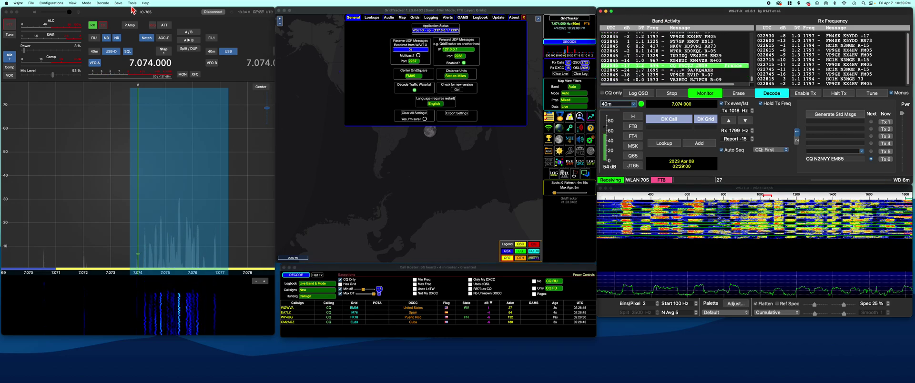
click(17, 3)
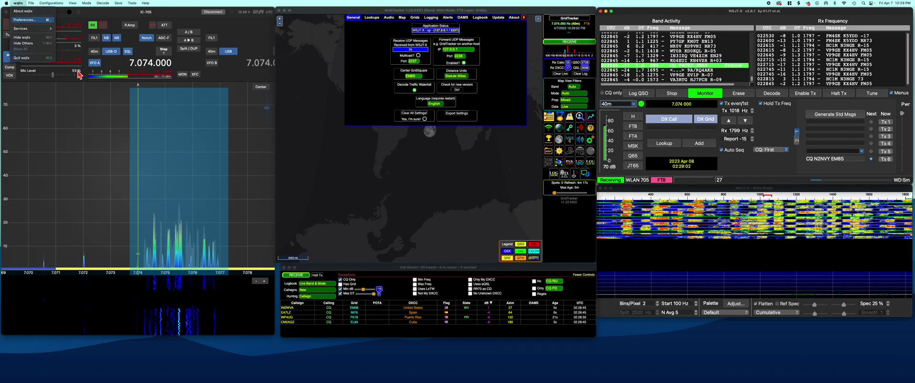
key(Return)
click(417, 26)
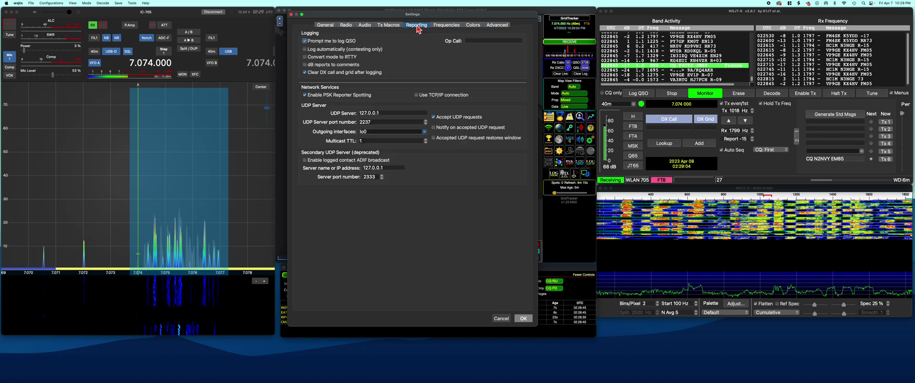
drag(410, 14, 161, 37)
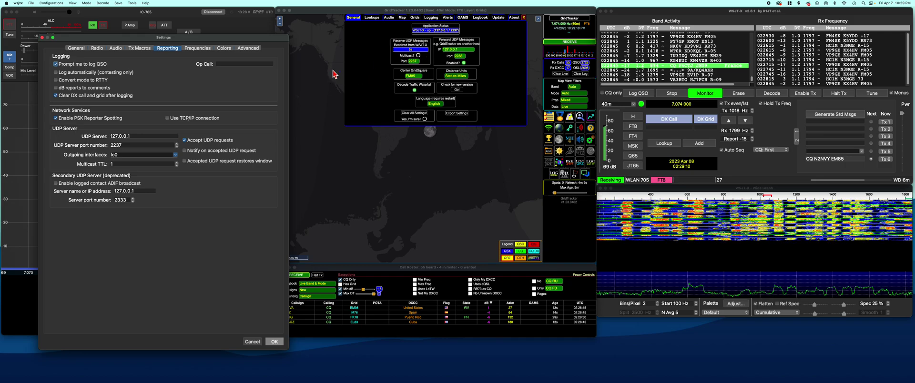
click(274, 342)
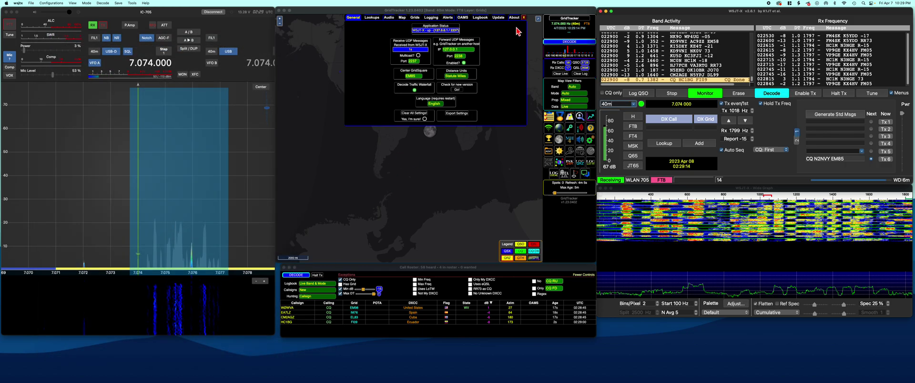
click(525, 20)
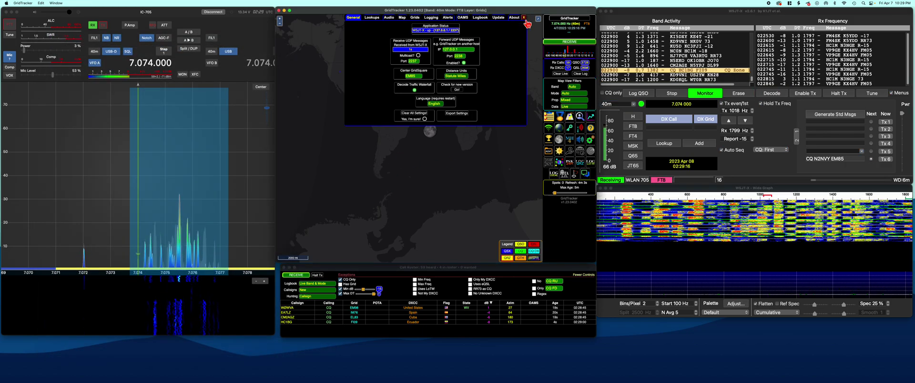
click(525, 20)
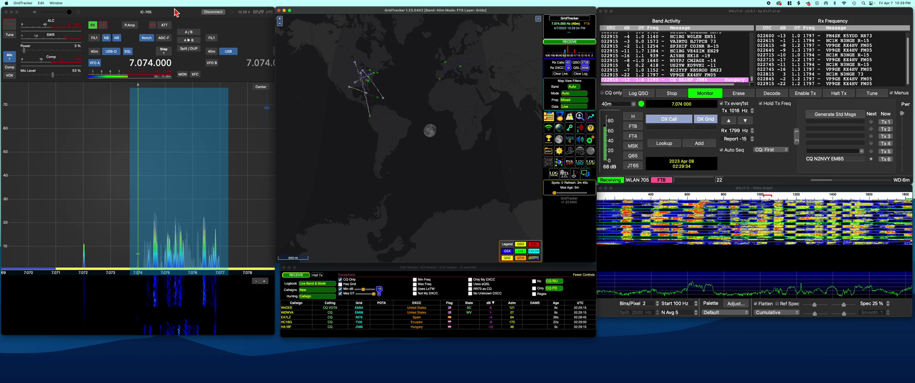
Step: Open the IC-705 settings in SDR-Control and place them over the spectrum display to examine the LAN input gain
click(114, 17)
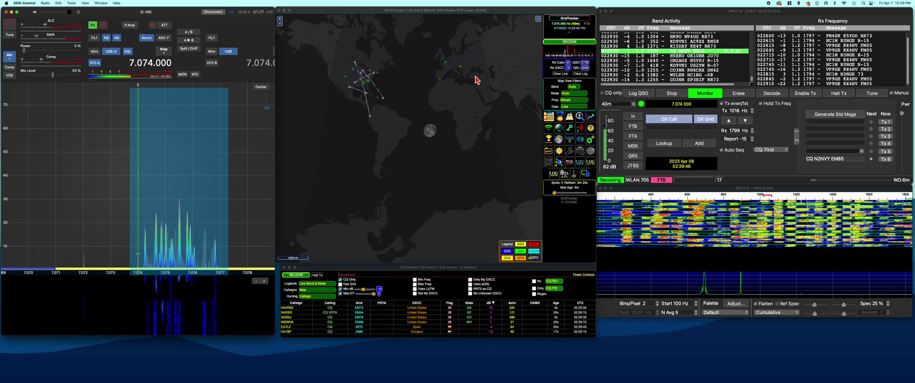
click(48, 3)
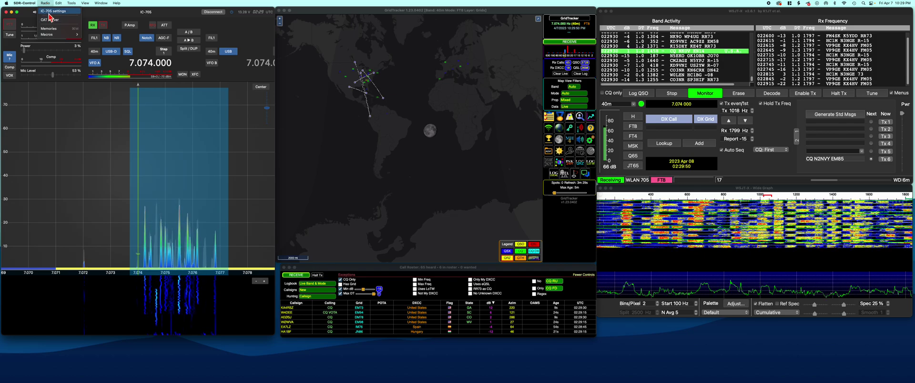
click(50, 12)
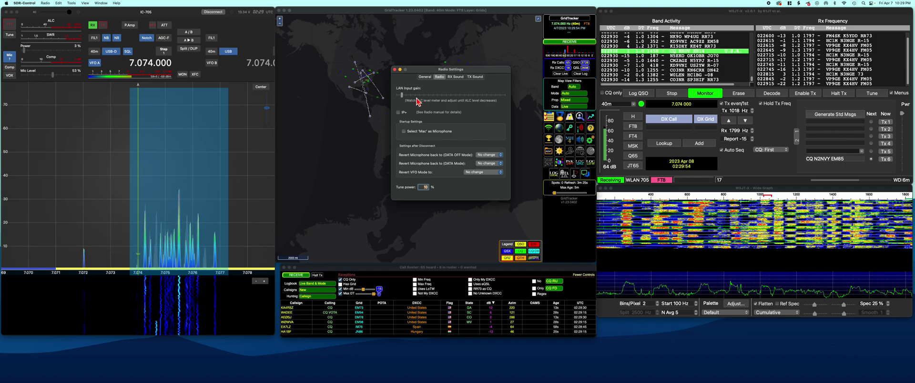
drag(417, 75, 198, 125)
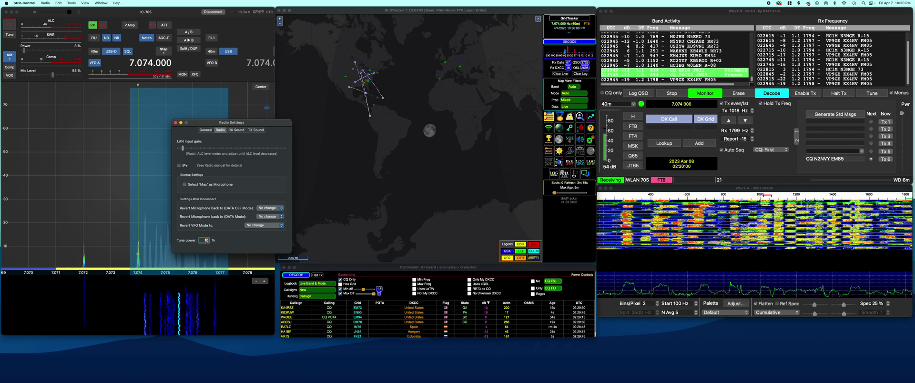
Step: Switch to Loopback to view the WSJTX to Radio device, minimize it, and close the SDR-Control radio settings
key(super+Tab)
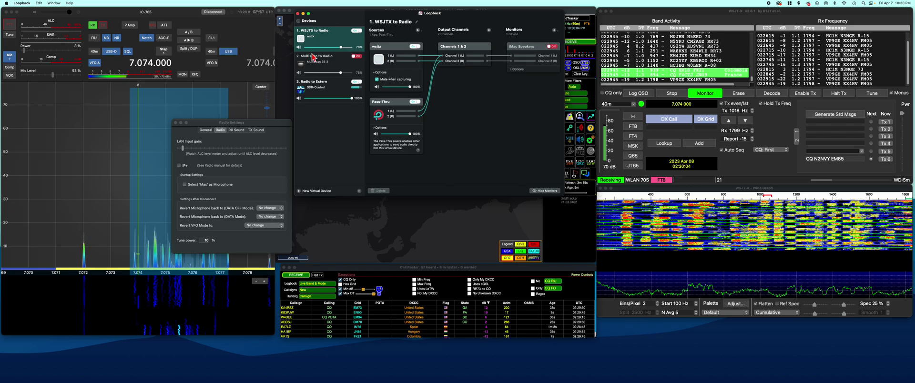
click(303, 14)
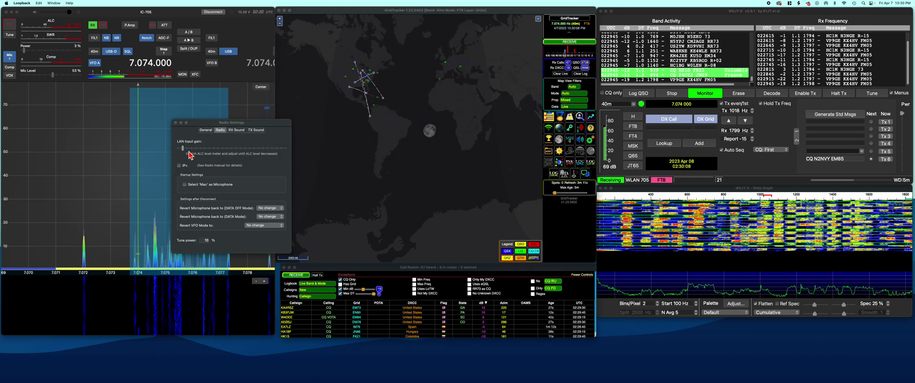
drag(211, 130, 182, 209)
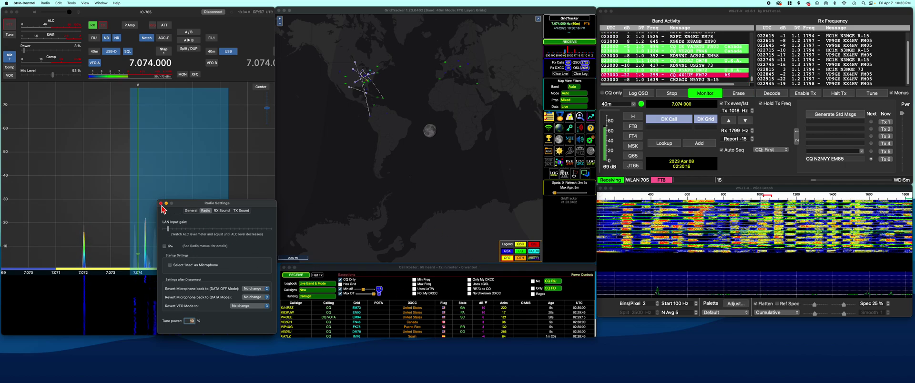
click(161, 204)
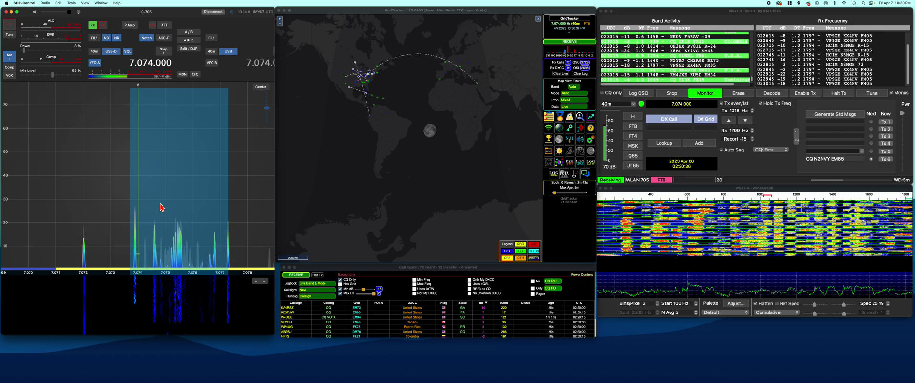
Step: Open SDR-Control's built-in FT8 window, move it over the GridTracker map for a look, and close it
click(64, 5)
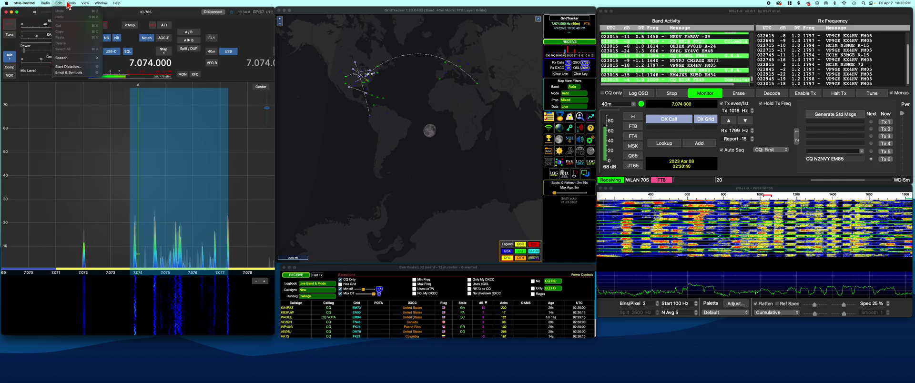
click(81, 155)
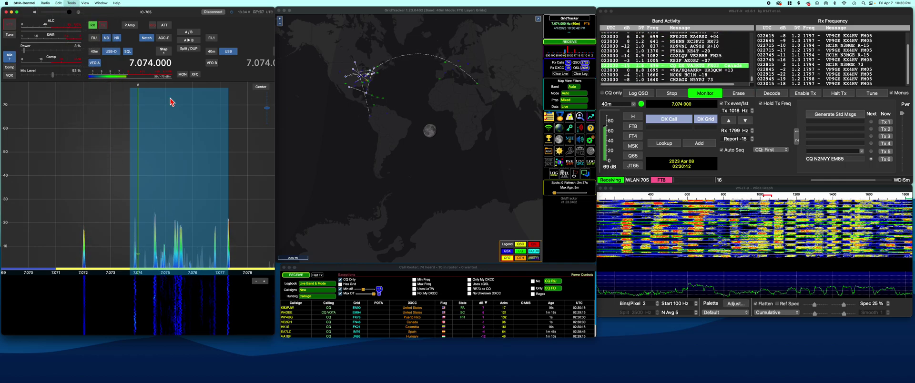
drag(751, 174, 504, 173)
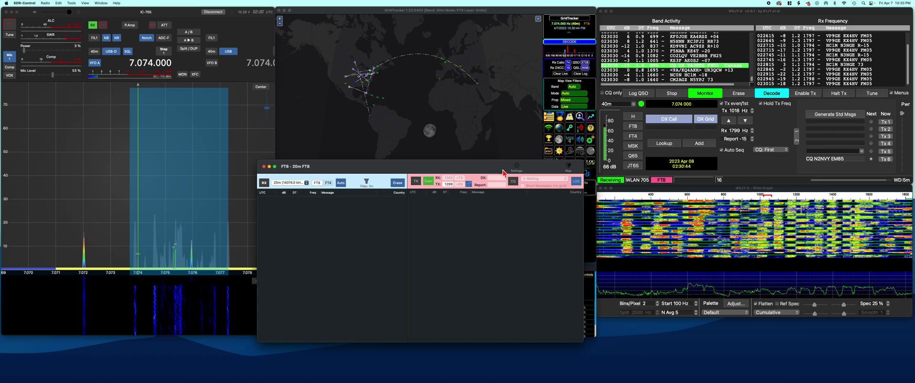
click(264, 166)
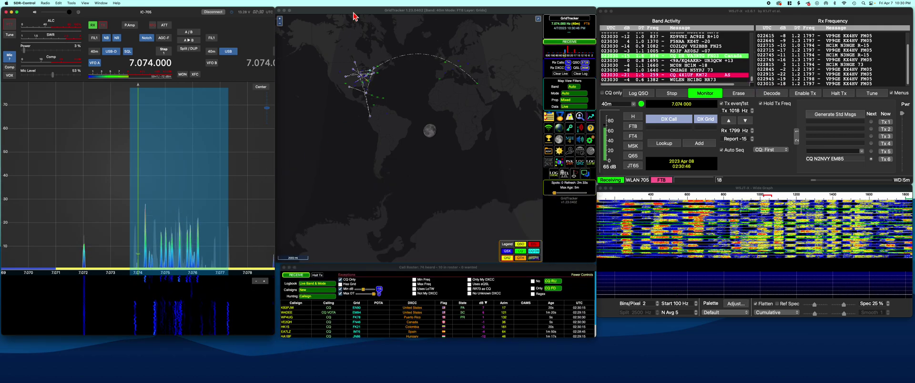